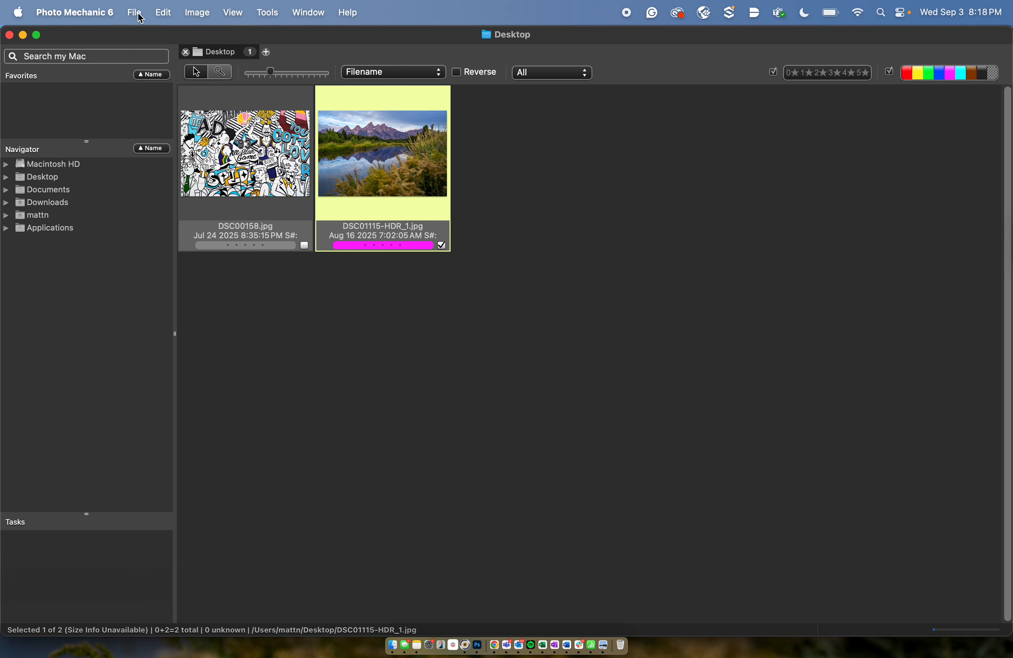
Open the FTP connection settings for the selected photo's upload and delete the existing PicPortal connection
left_click(135, 12)
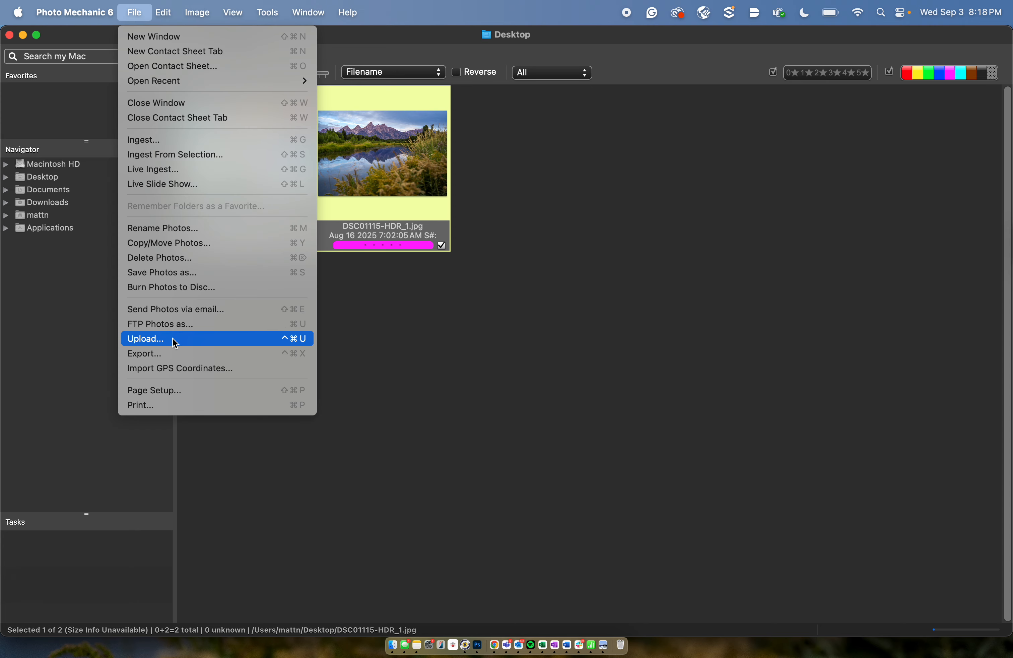
left_click(168, 324)
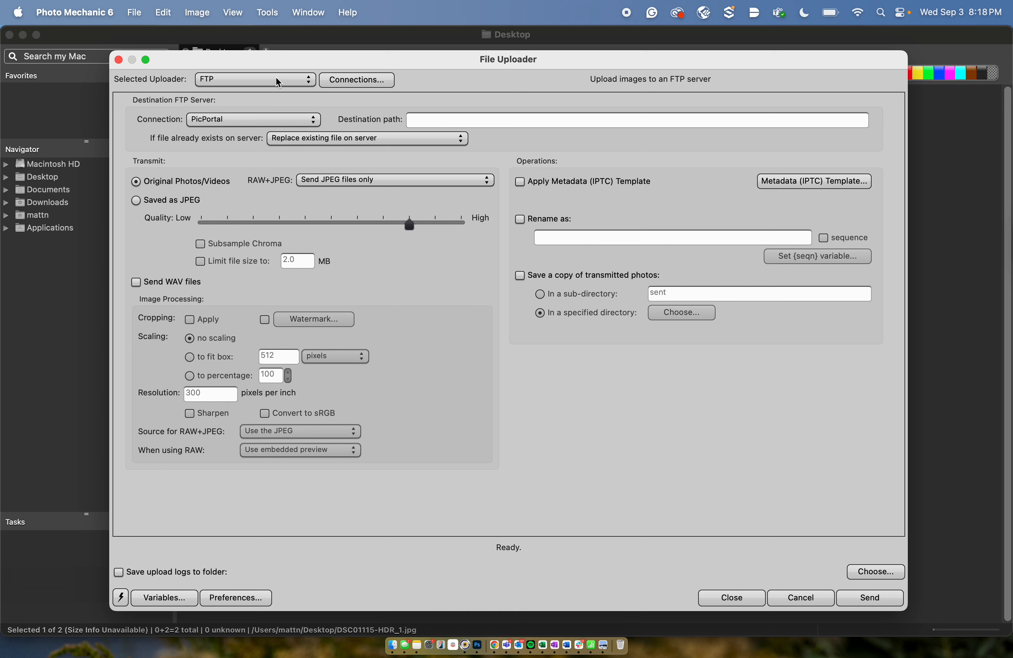
left_click(335, 81)
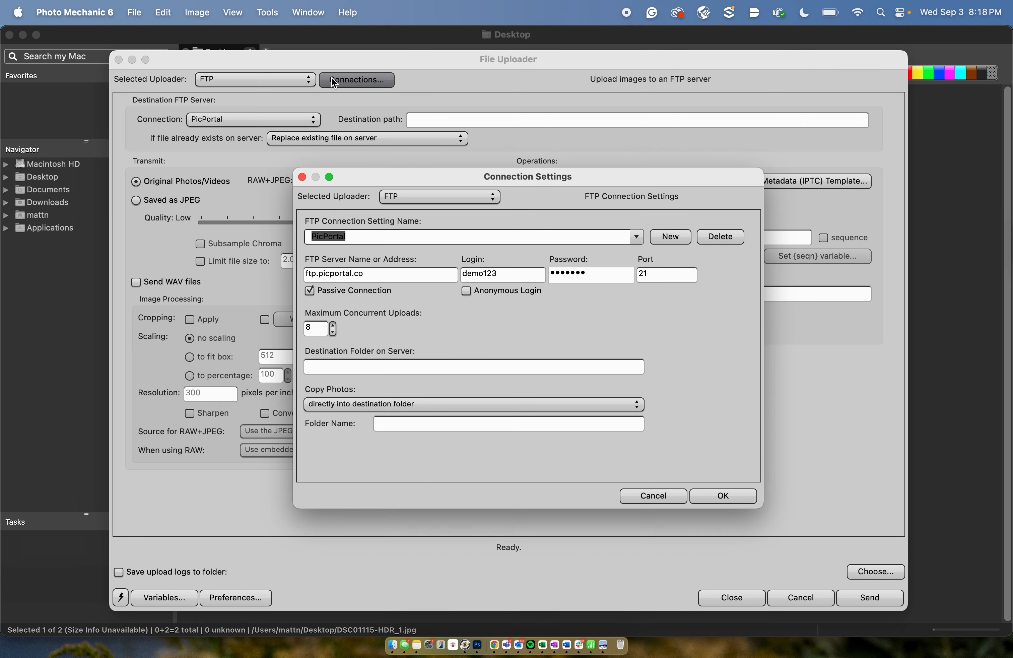
left_click(731, 240)
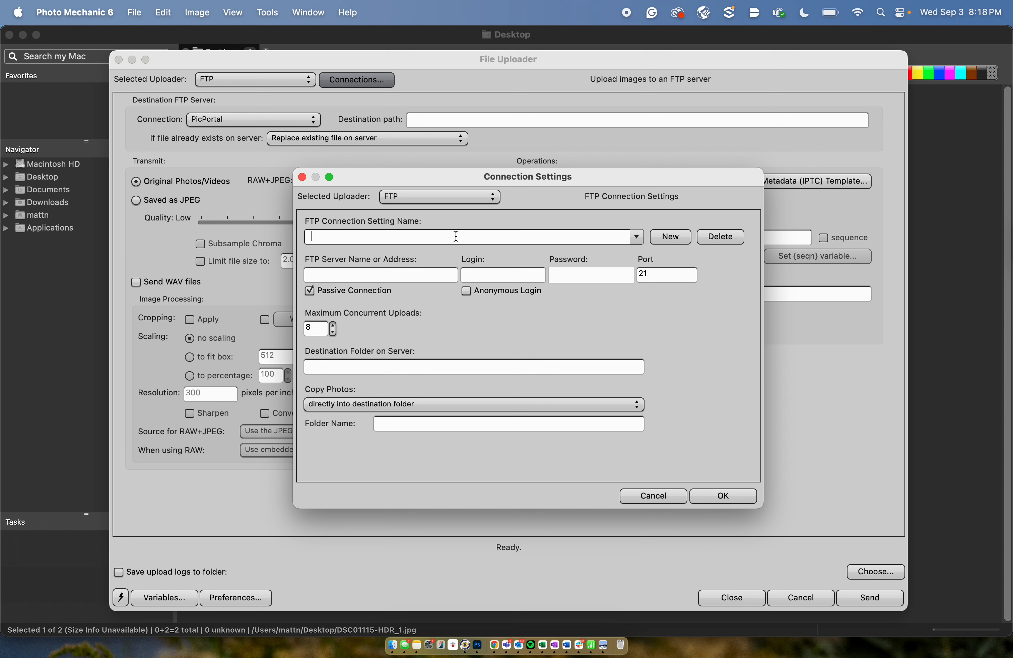
Define an FTP connection named PicPortal on server ftp.picportal.co, port 21, enter the account login and password, and save it
type("PicPortal")
left_click(424, 276)
type("ftp.picportal.co")
left_click(505, 276)
type("demo123")
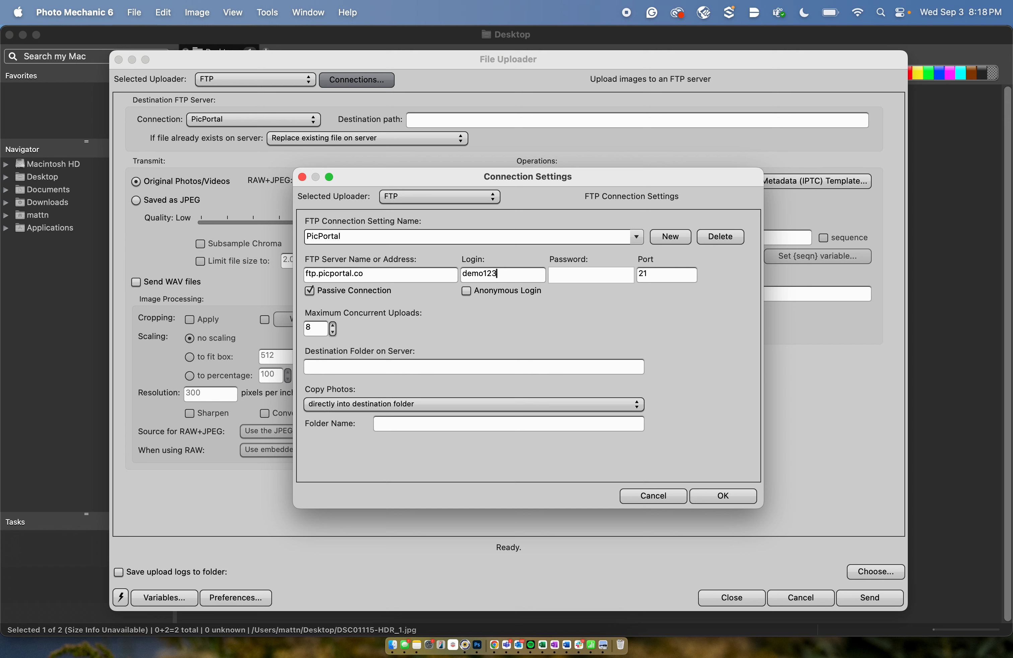
left_click(581, 274)
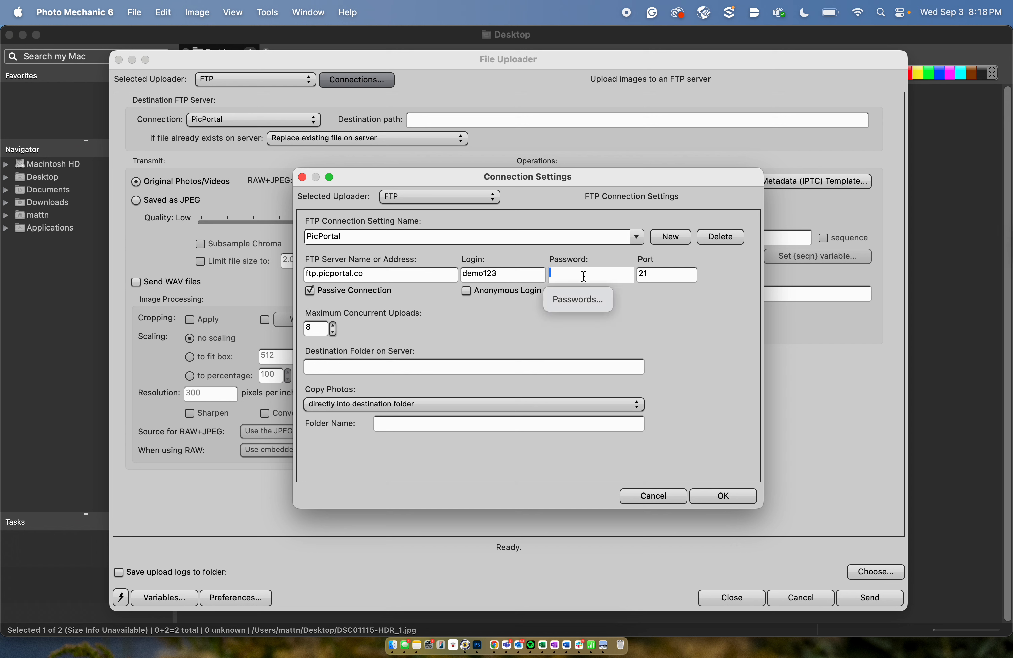
type("••••••")
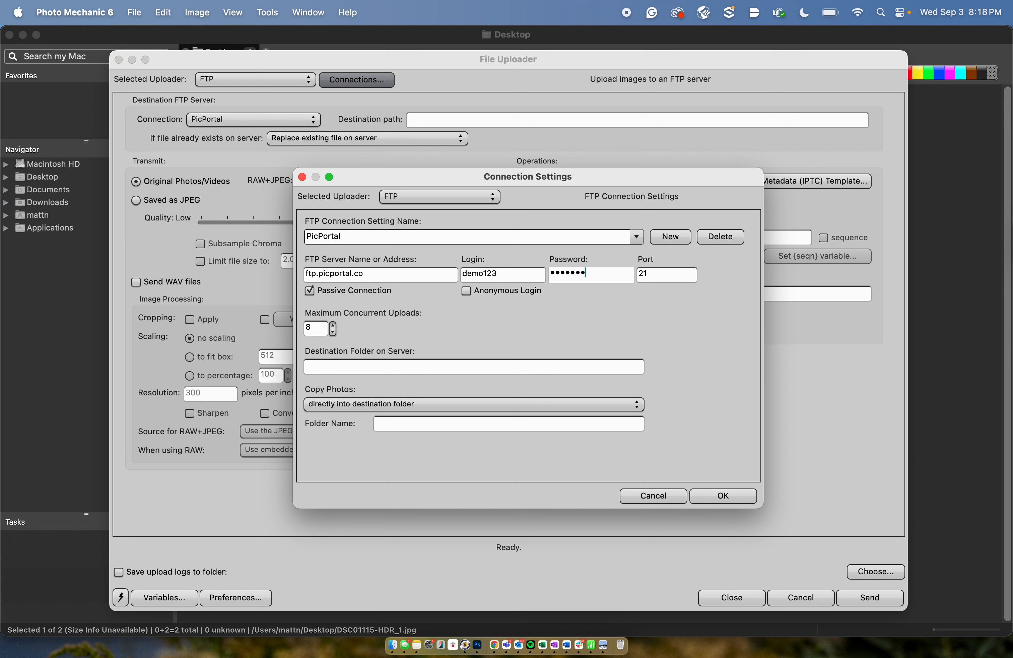
left_click(678, 277)
left_click(741, 493)
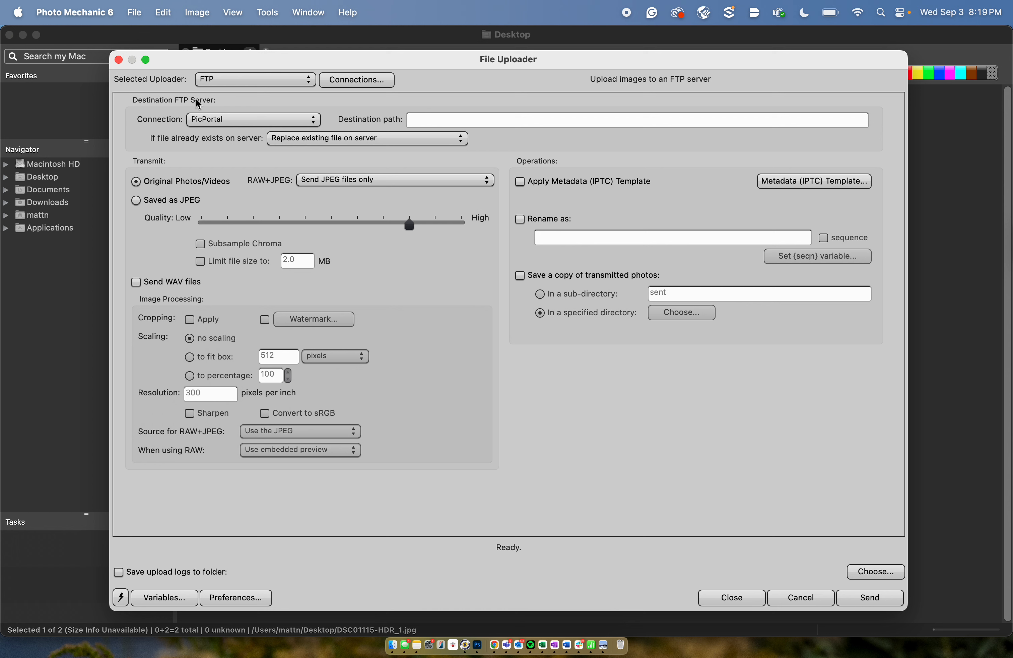
Send the original DSC01115-HDR_1.jpg through the PicPortal connection, with RAW+JPEG set to send JPEG files only
left_click(221, 122)
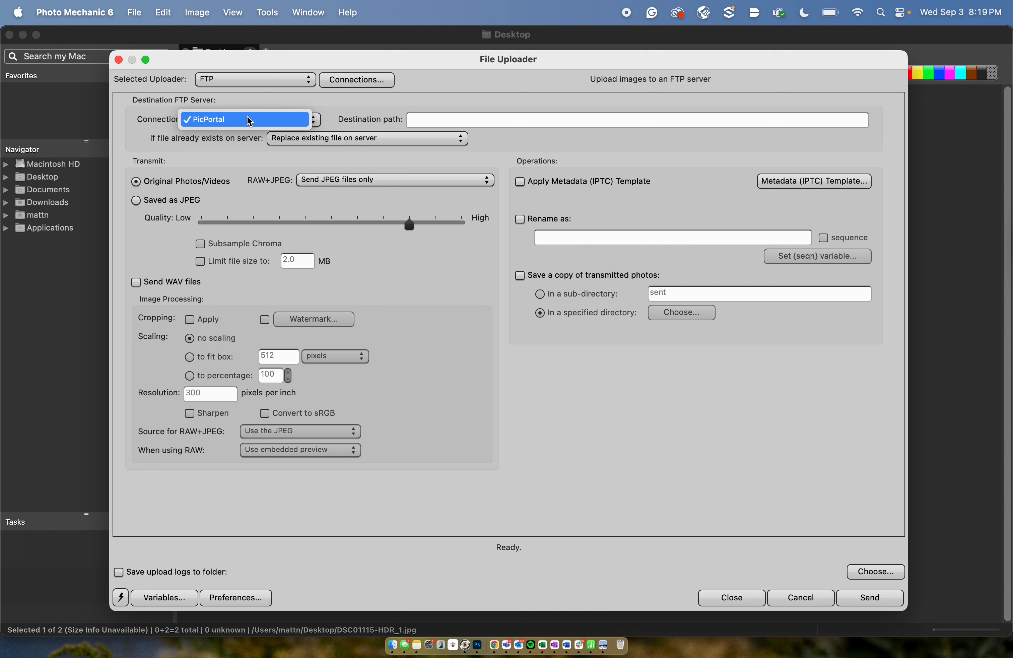
left_click(254, 121)
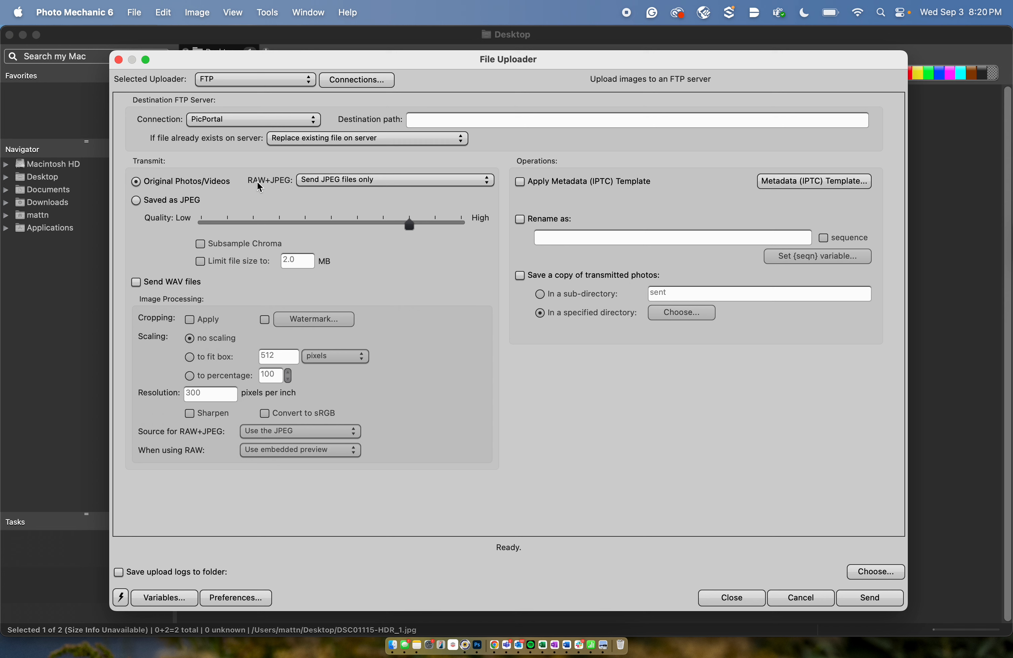
left_click(312, 180)
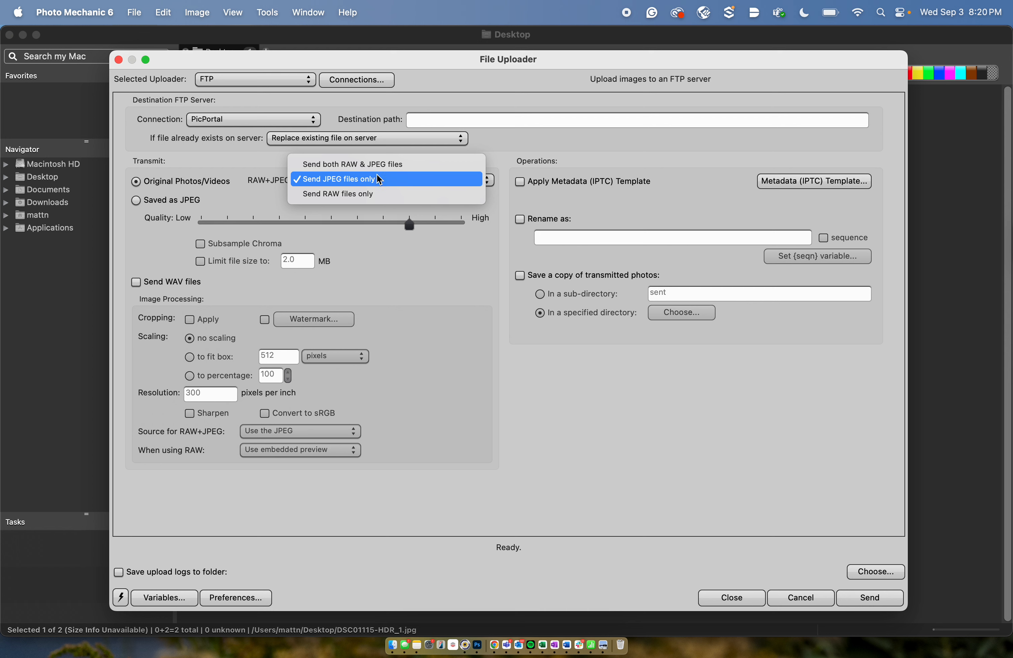
left_click(394, 179)
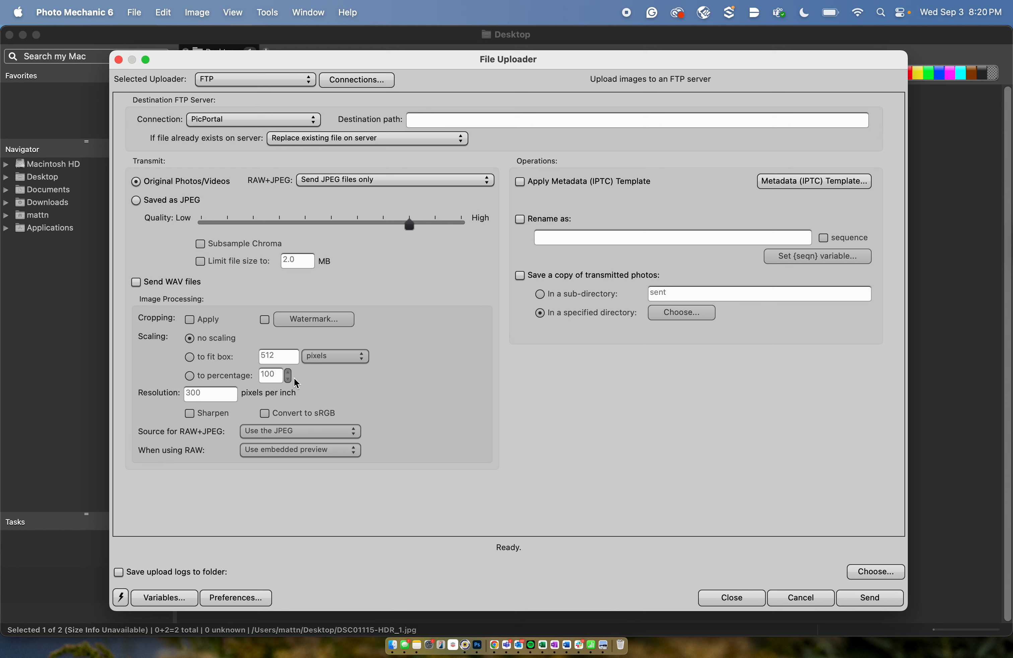
left_click(137, 283)
left_click(136, 282)
left_click(848, 602)
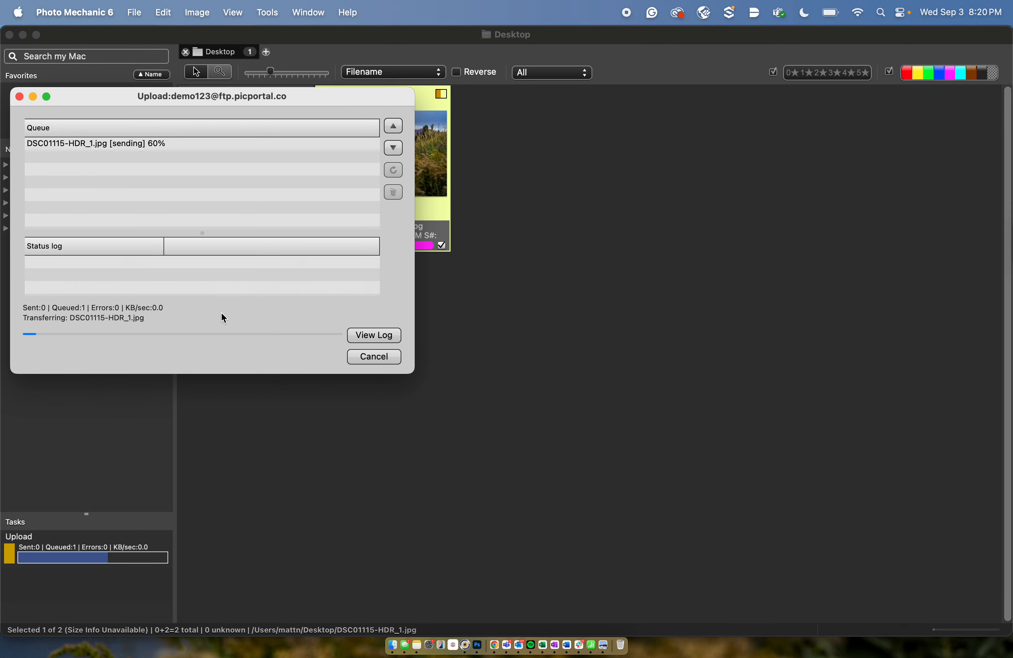
Switch to the PicPortal Demo gallery in Chrome, reload the page and turn on AutoUpdate
key("ctrl+Up")
left_click(361, 430)
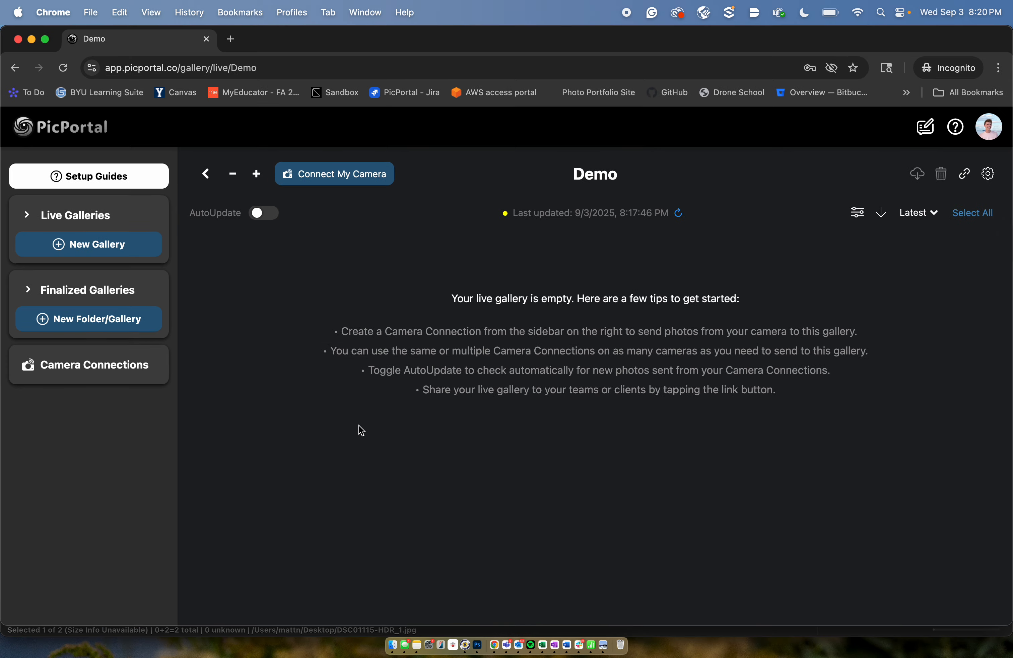
left_click(262, 213)
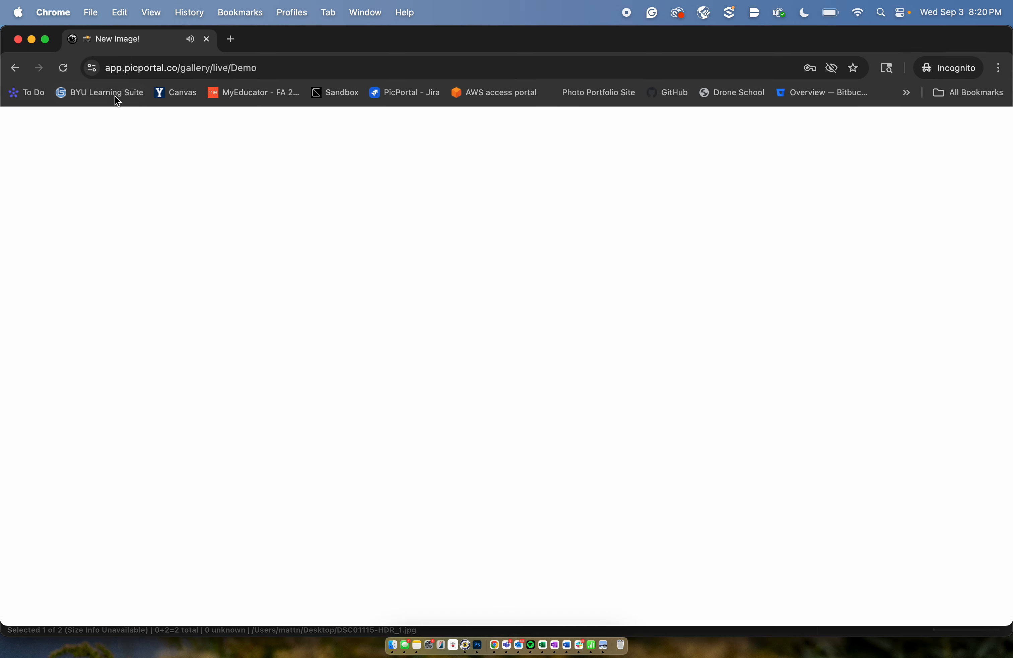
left_click(64, 67)
left_click(273, 213)
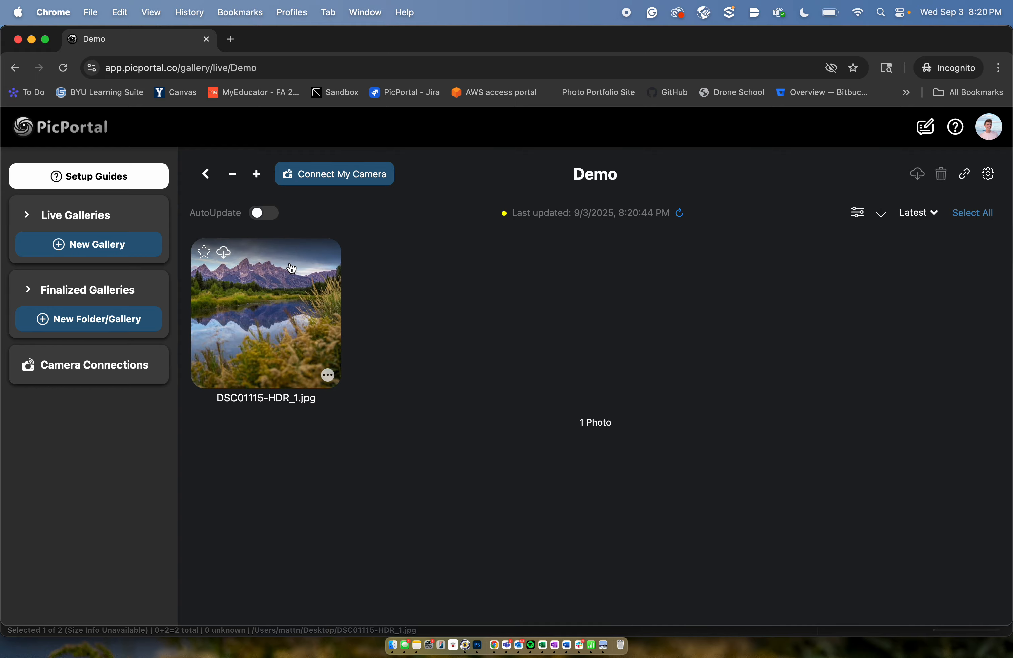
left_click(267, 213)
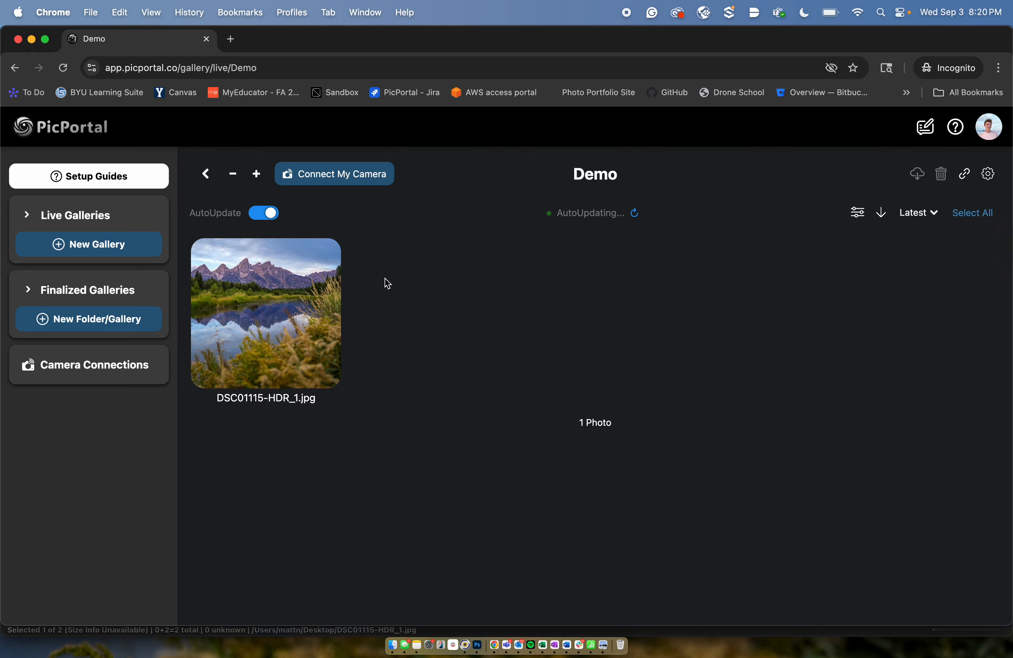
Switch back to Photo Mechanic and send DSC00158.jpg by FTP through the PicPortal connection
key("ctrl+Up")
left_click(604, 300)
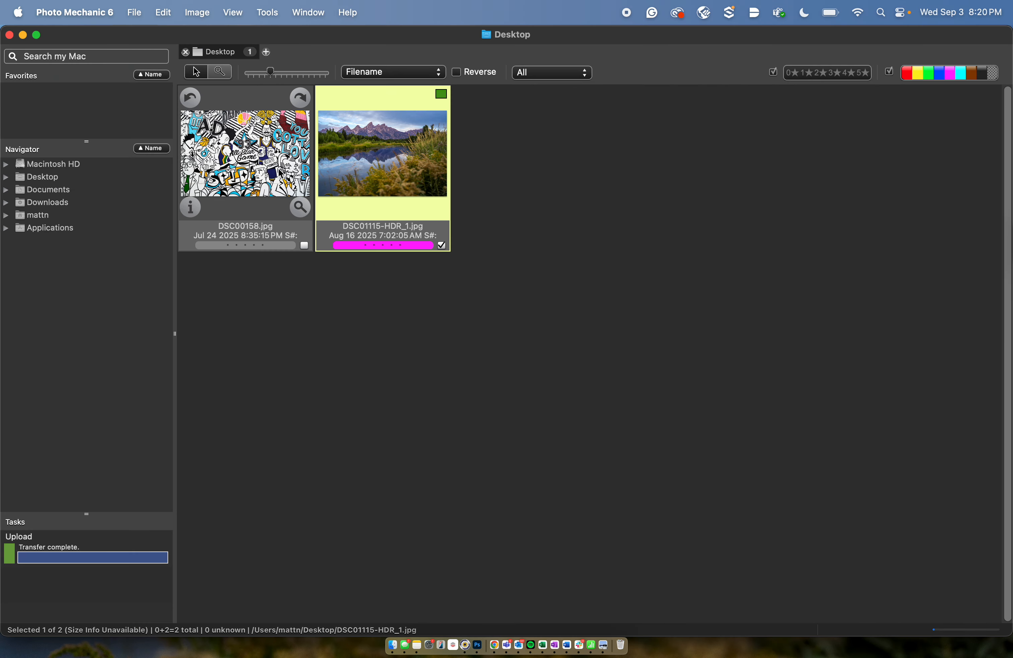
left_click(266, 165)
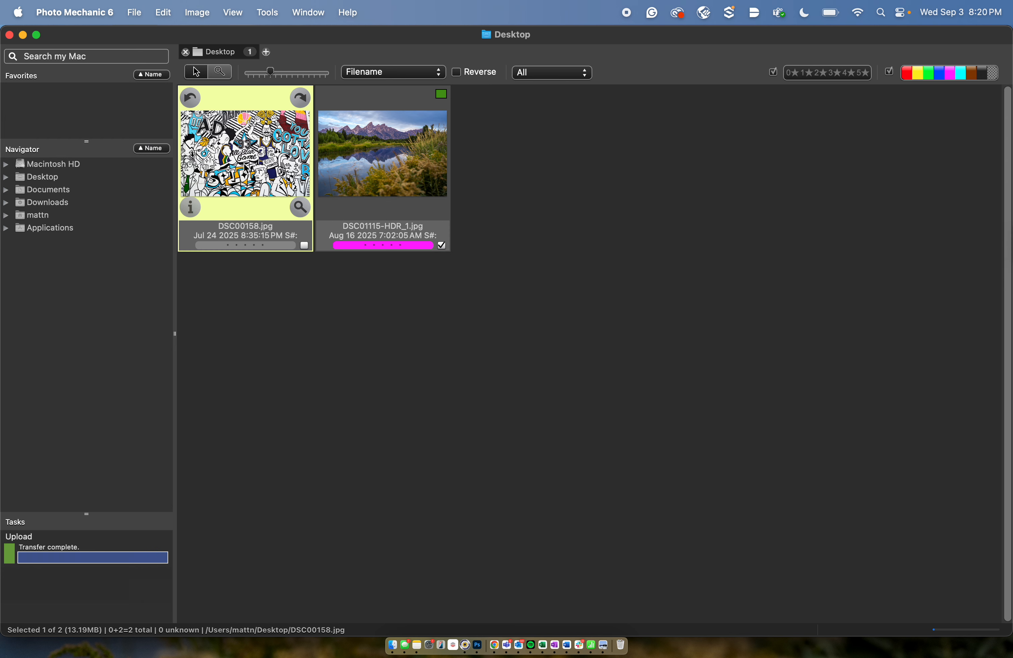
right_click(224, 155)
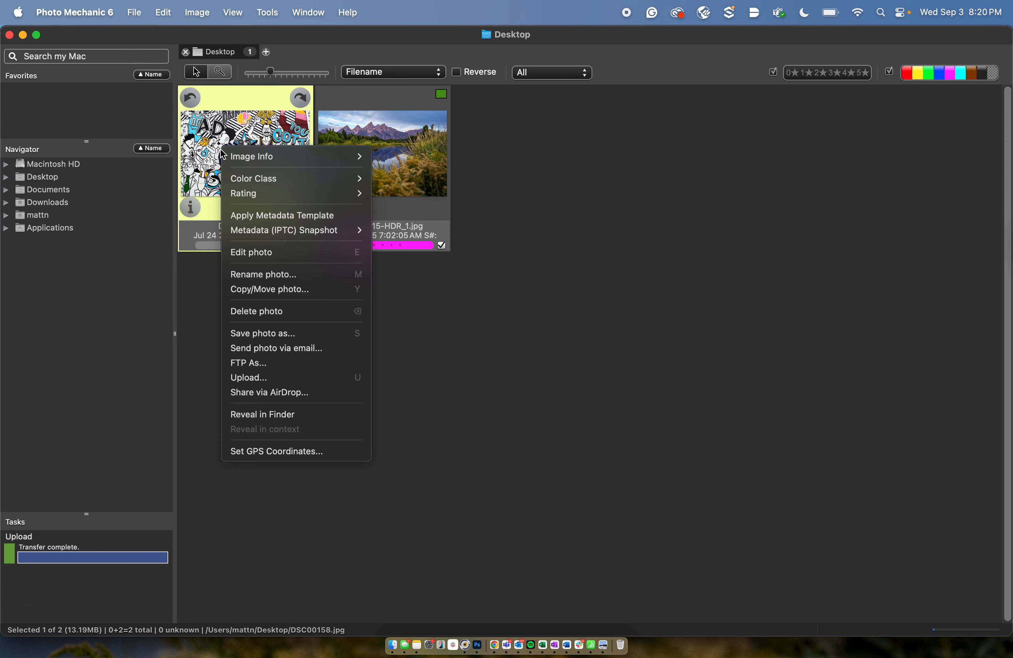
left_click(220, 150)
right_click(219, 150)
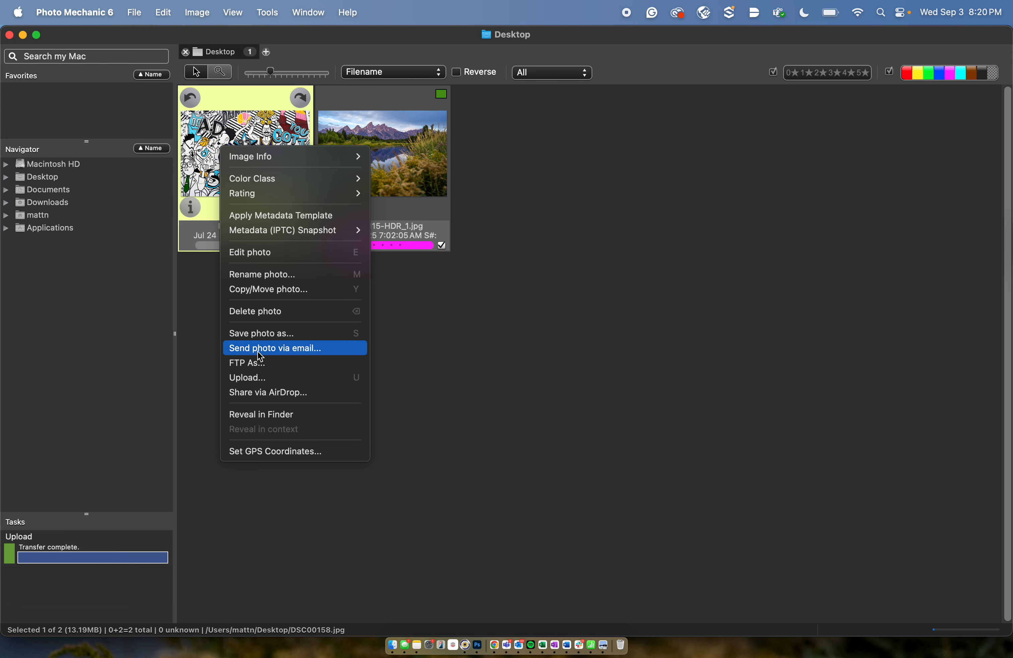
left_click(266, 365)
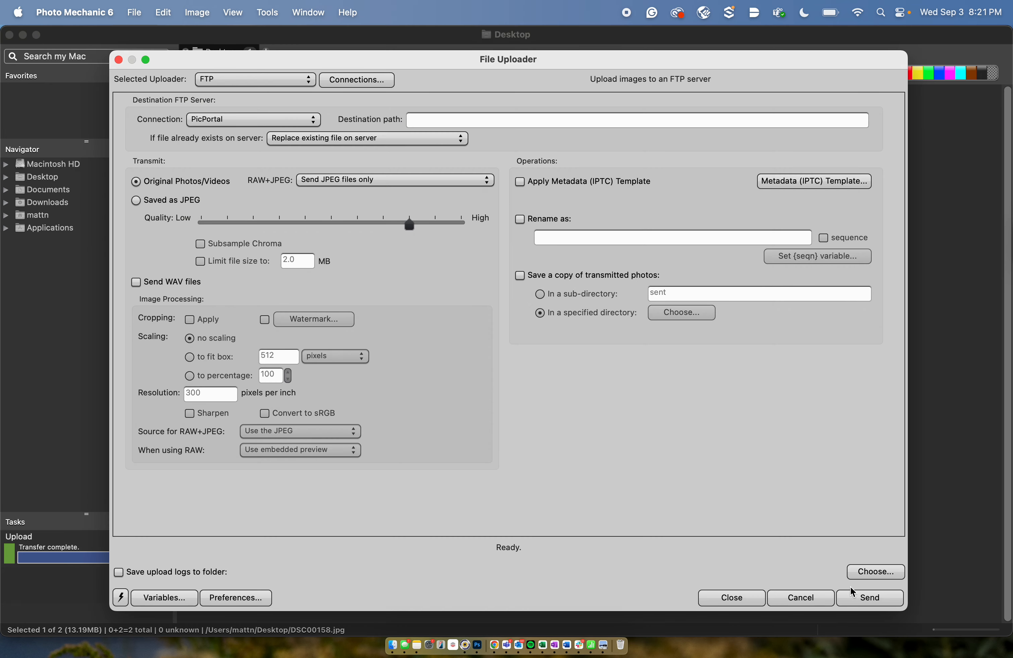
left_click(854, 601)
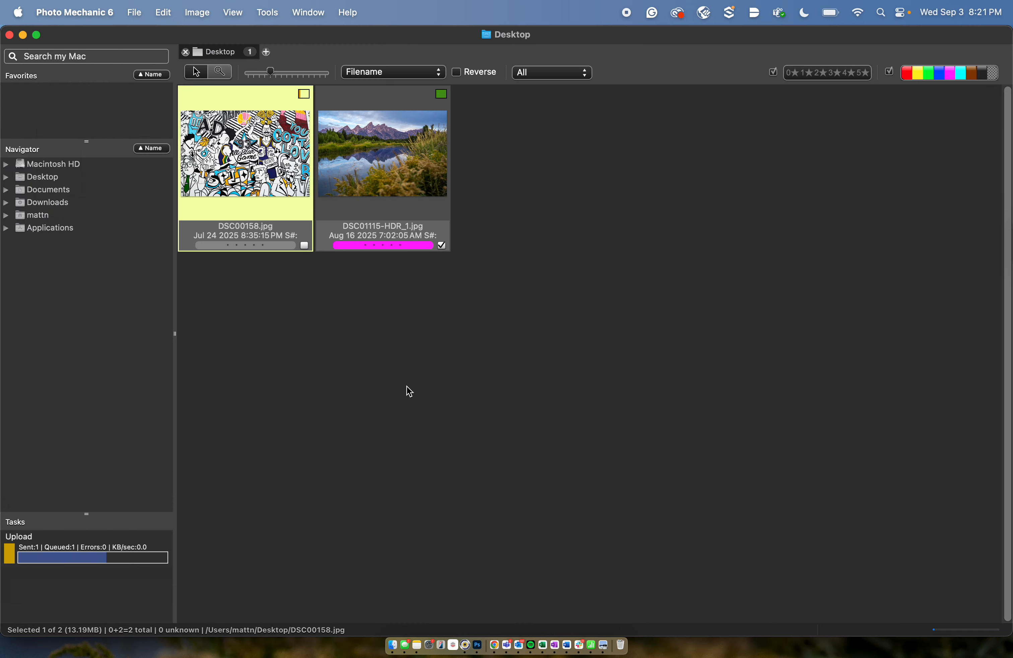
Check the Demo gallery in Chrome for the uploaded DSC00158.jpg and return to Photo Mechanic
key("ctrl+Up")
left_click(377, 409)
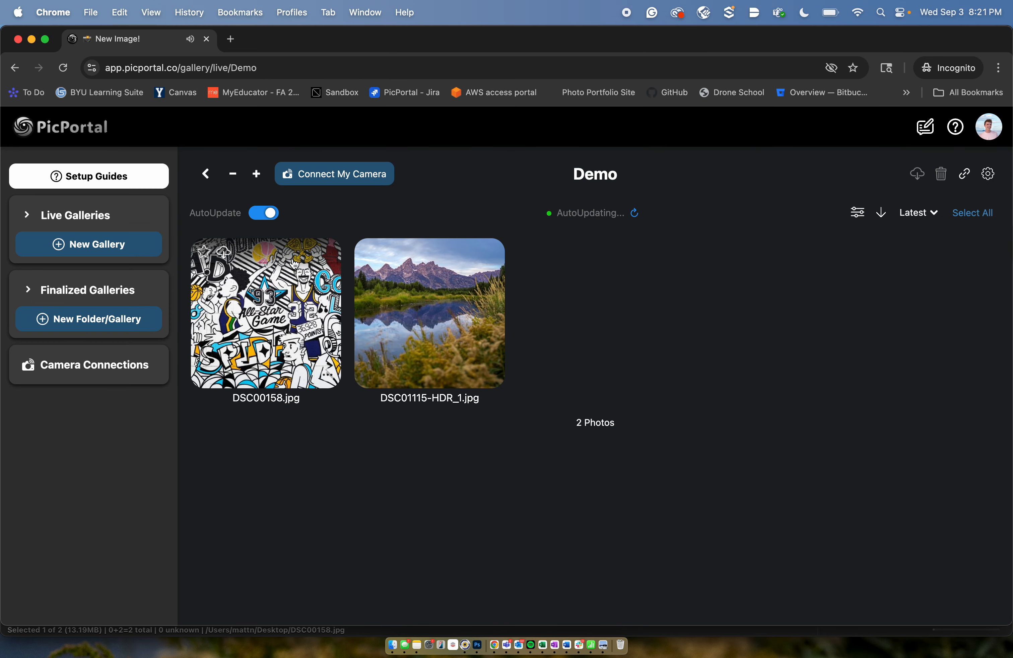
key("ctrl+Up")
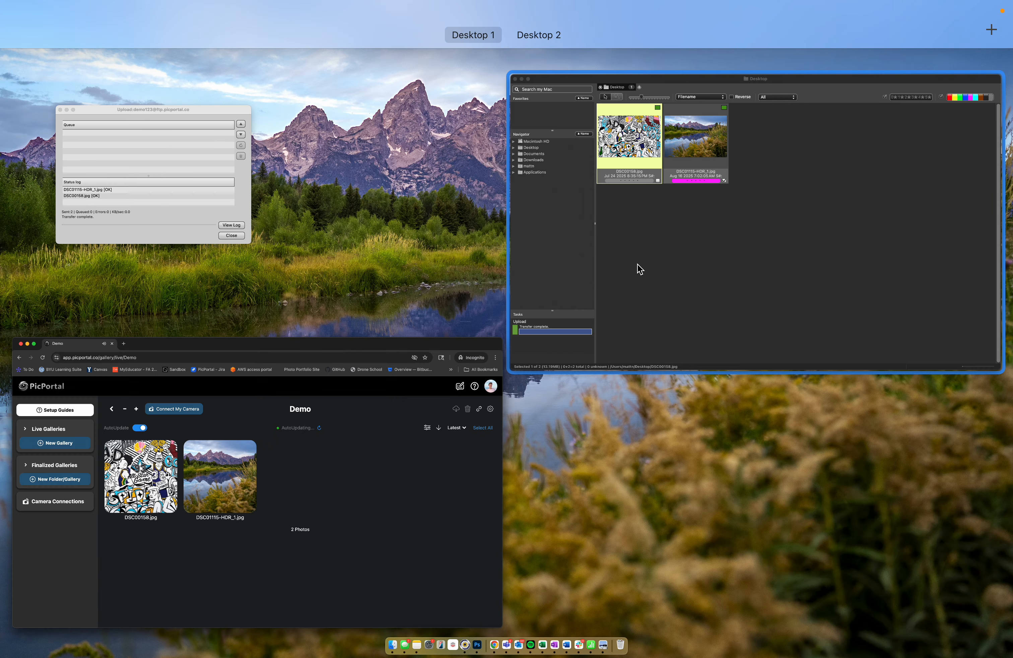
left_click(637, 269)
Select both photos together in the Desktop contact sheet and clear the selection
left_click(393, 199)
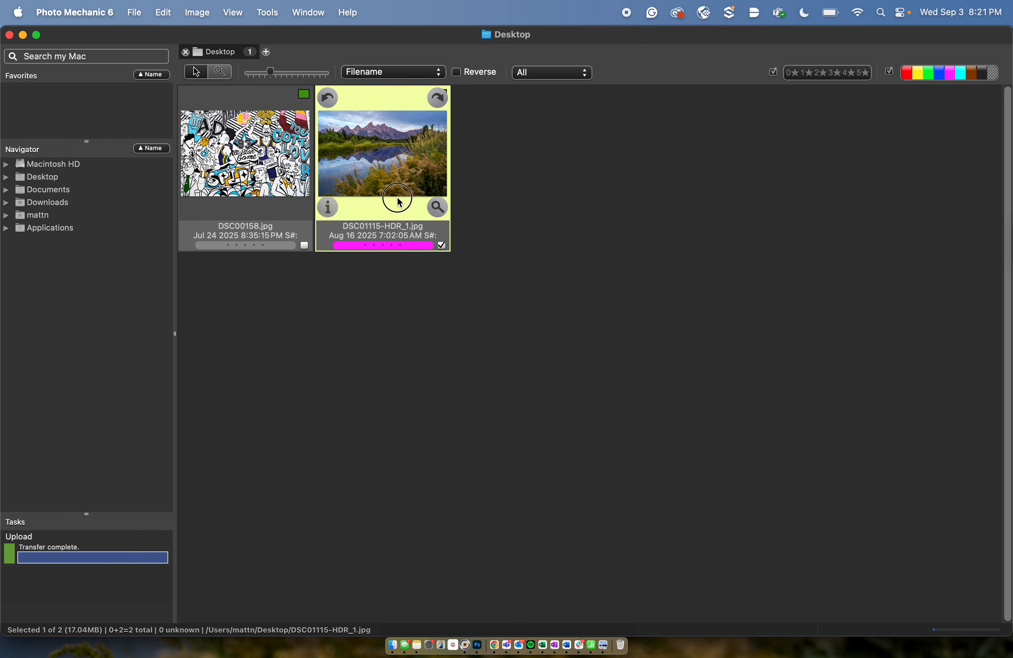
left_click(259, 173, "shift")
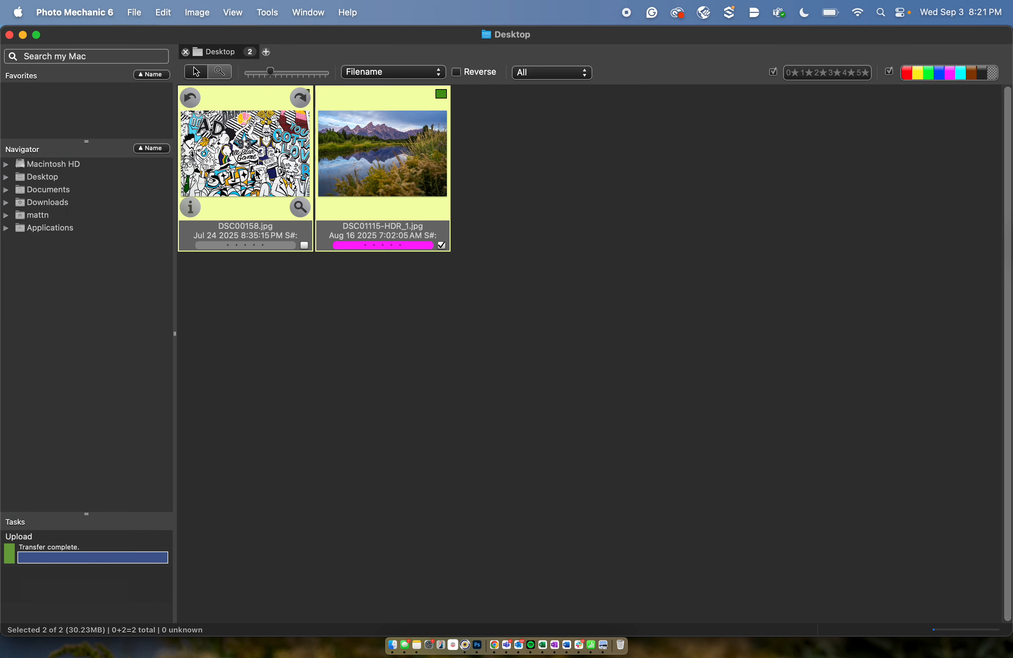
left_click(379, 294)
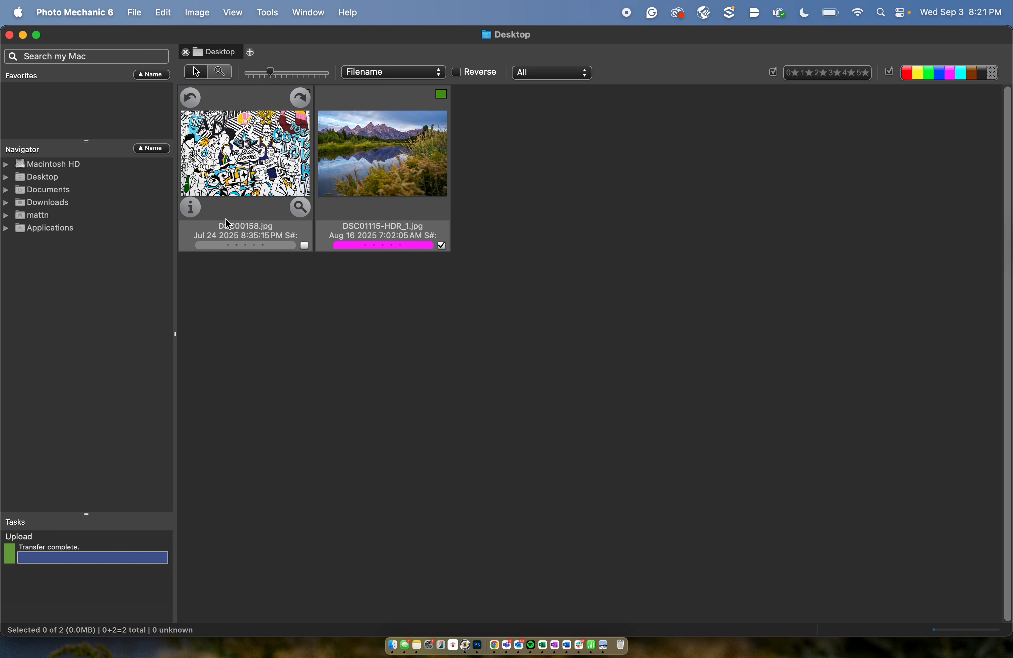
left_click(347, 182)
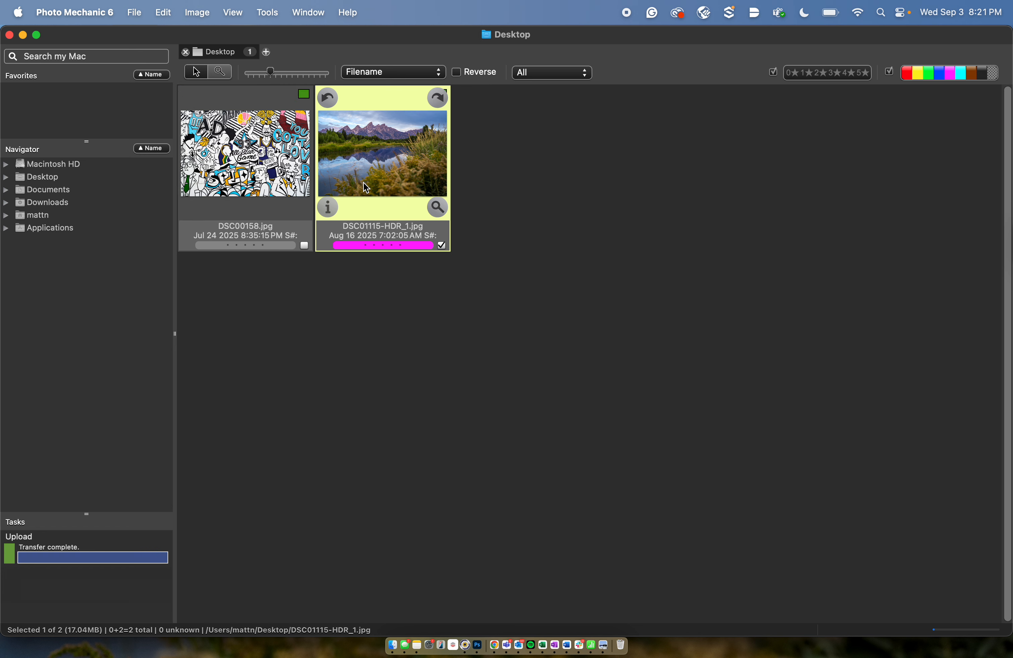
left_click(294, 180, "shift")
left_click(368, 306)
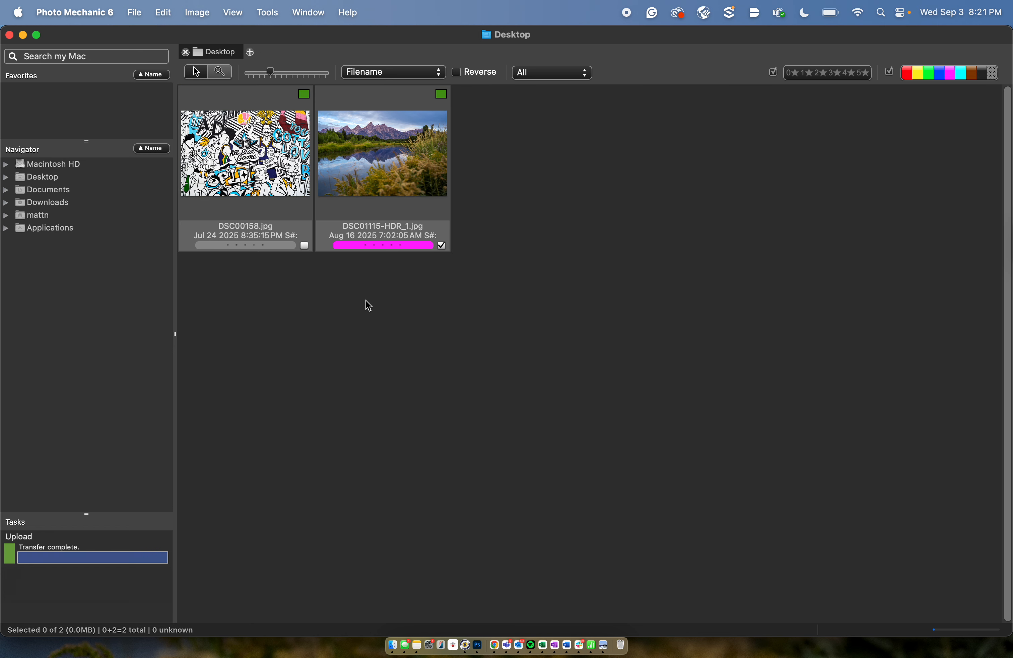